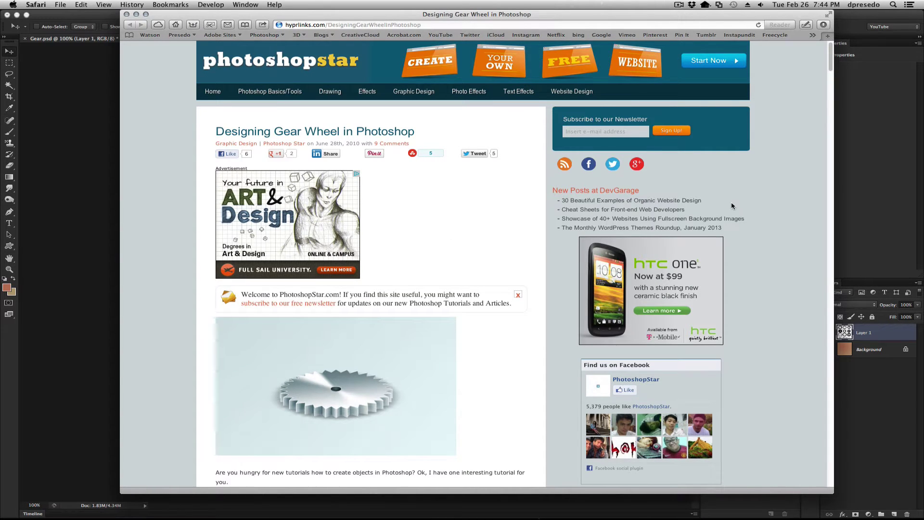
# Scroll through the PhotoshopStar Designing Gear Wheel tutorial in Safari.
pyautogui.scroll(-3, 486, 311)
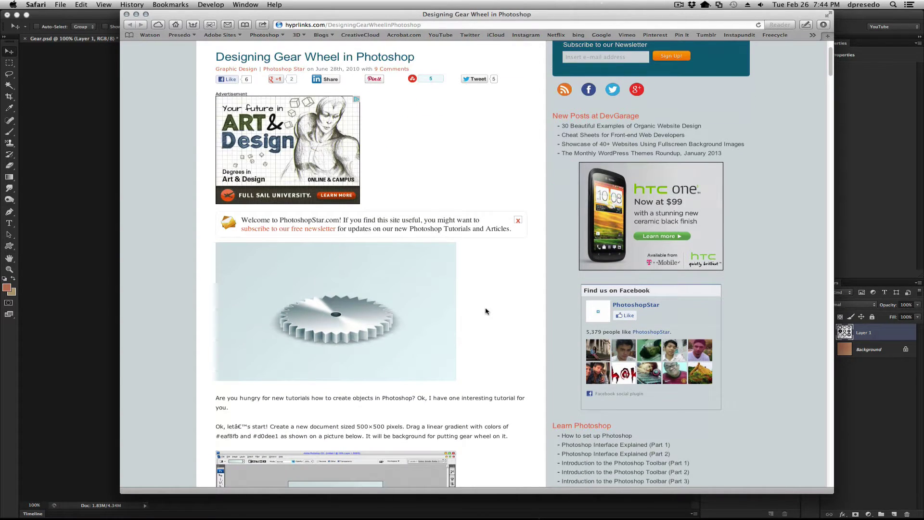
pyautogui.scroll(-5, 485, 311)
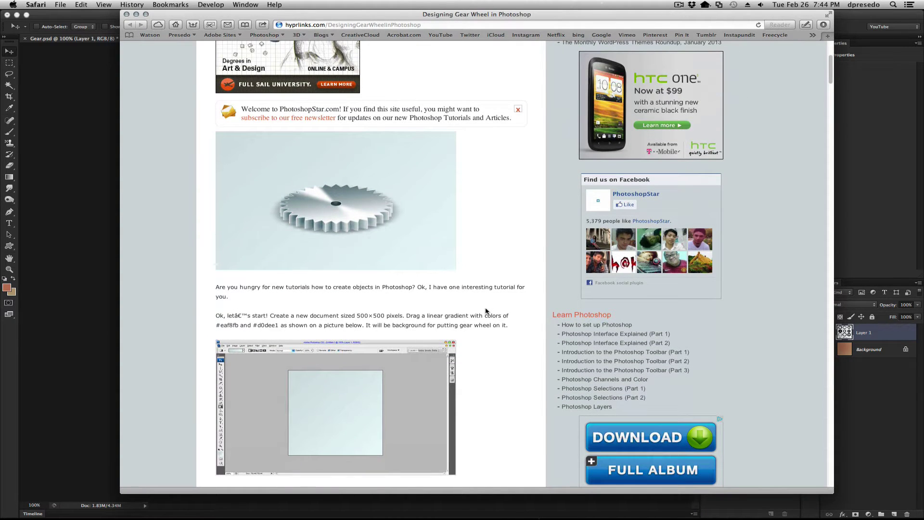
pyautogui.scroll(-15, 486, 311)
pyautogui.scroll(-20, 485, 311)
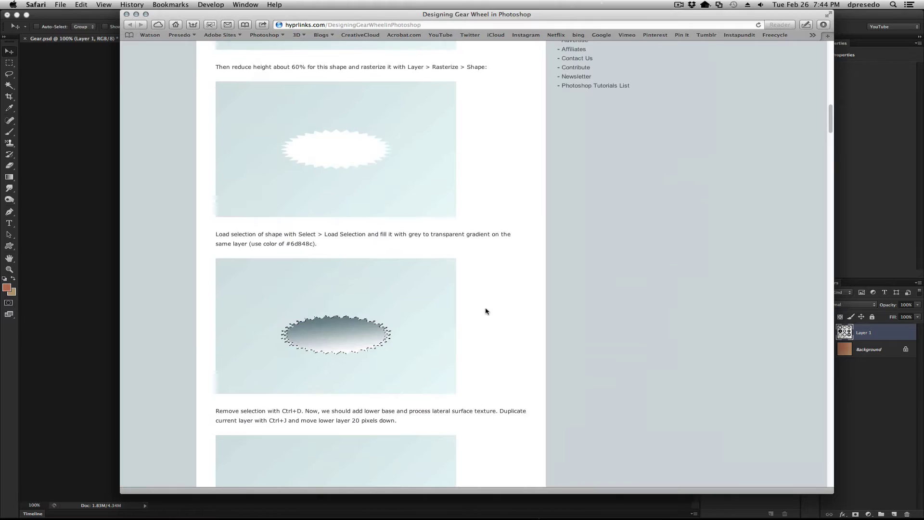
pyautogui.scroll(-20, 486, 311)
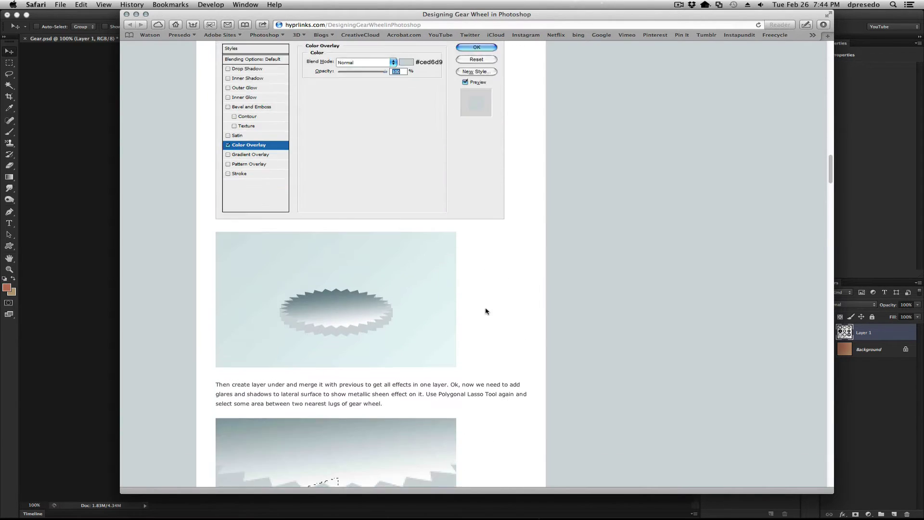
pyautogui.scroll(-8, 485, 311)
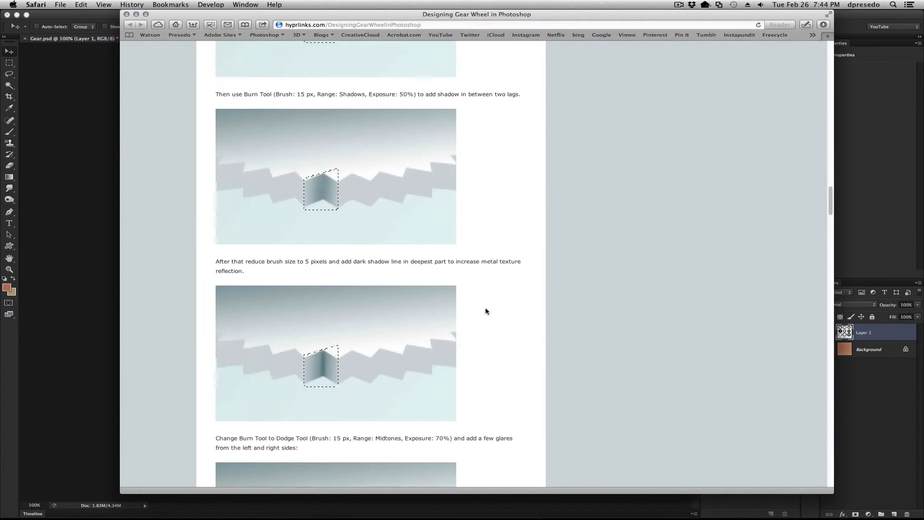
pyautogui.scroll(-6, 485, 310)
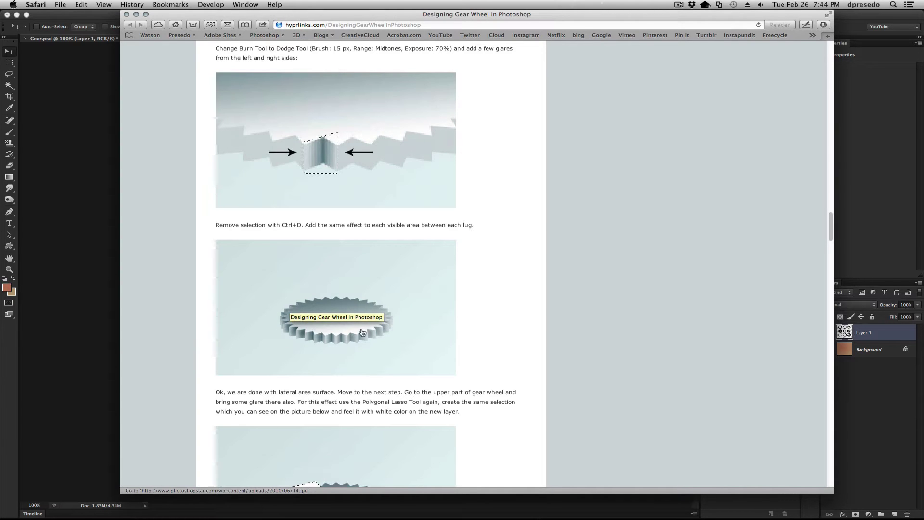
pyautogui.scroll(-15, 452, 342)
pyautogui.scroll(-3, 452, 345)
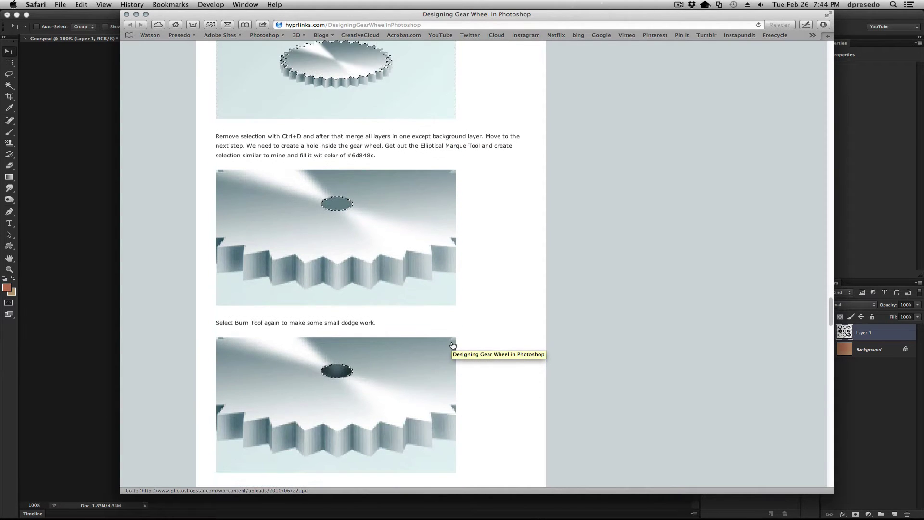
pyautogui.scroll(20, 452, 345)
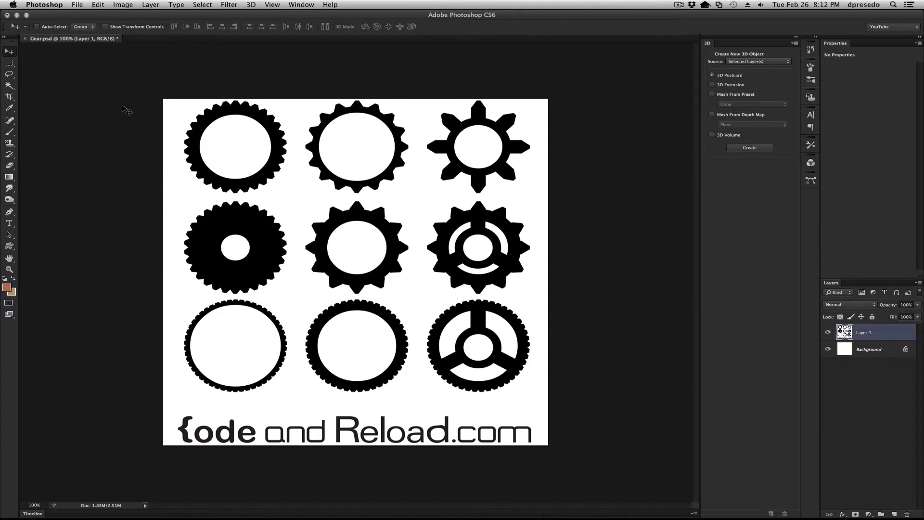
# Select the top-middle gear with the Magic Wand, then switch to the Custom Shape tool.
pyautogui.click(9, 86)
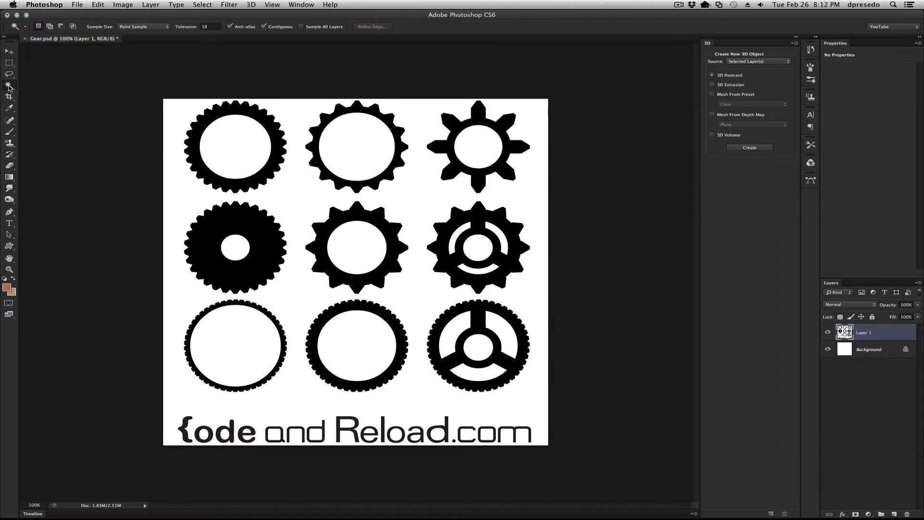
pyautogui.click(329, 124)
pyautogui.click(9, 246)
pyautogui.click(369, 29)
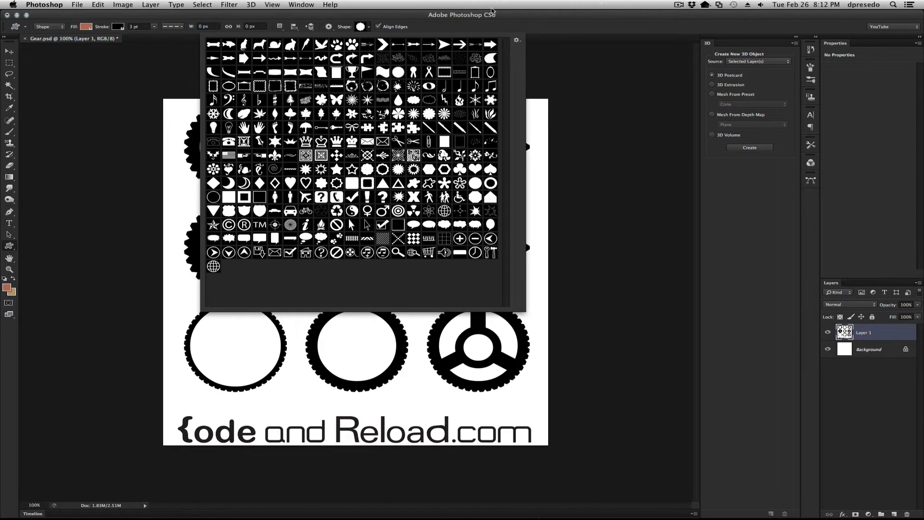
pyautogui.click(465, 27)
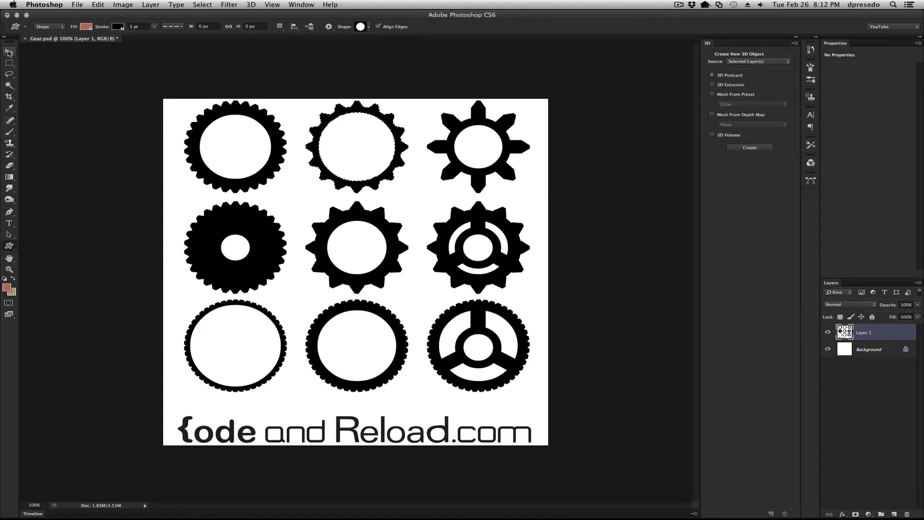
# Extrude the selected gear using 3D > New 3D Extrusion from Current Selection.
pyautogui.click(250, 5)
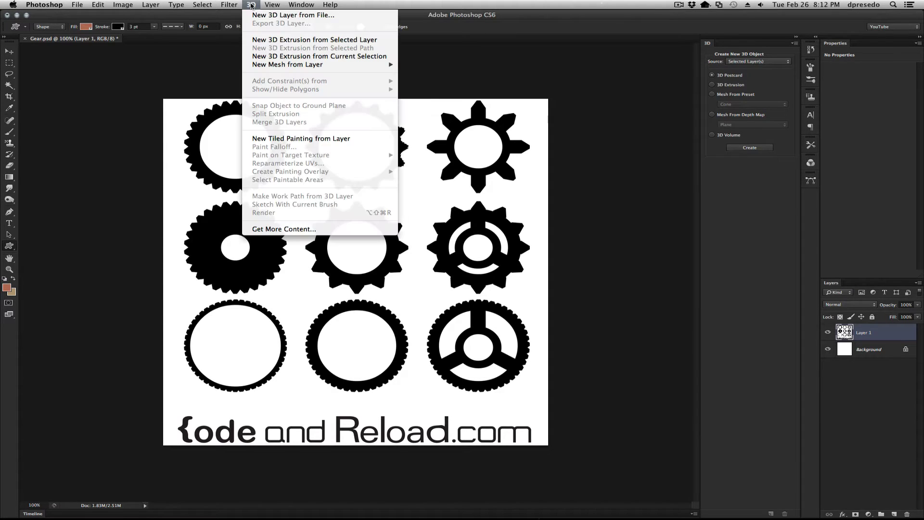
pyautogui.click(375, 57)
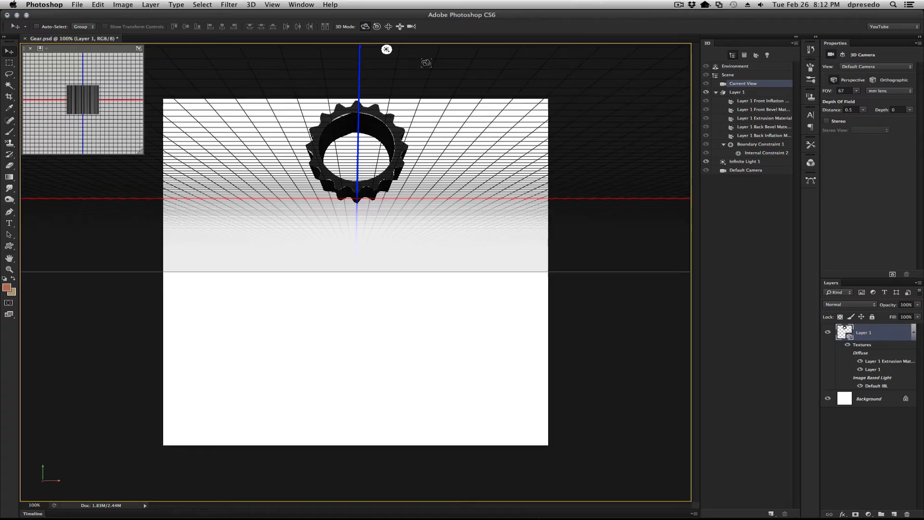
# Select the gear mesh and cut its Extrusion Depth from 213 to 28.
pyautogui.moveTo(452, 81); pyautogui.dragTo(455, 79)
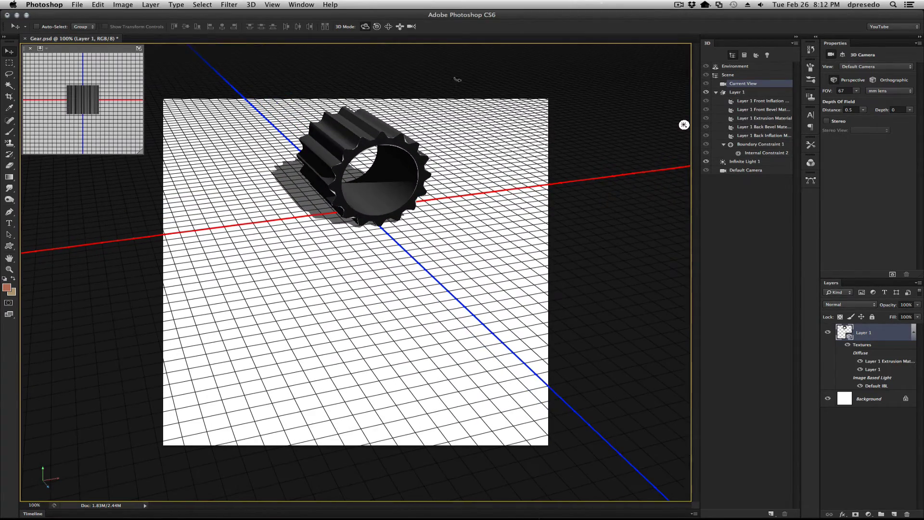
pyautogui.click(368, 129)
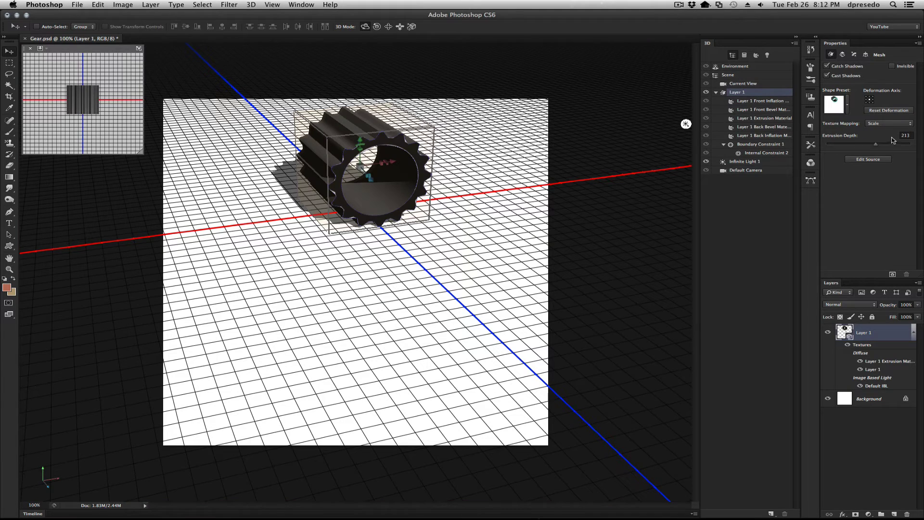
pyautogui.moveTo(878, 145); pyautogui.dragTo(869, 145)
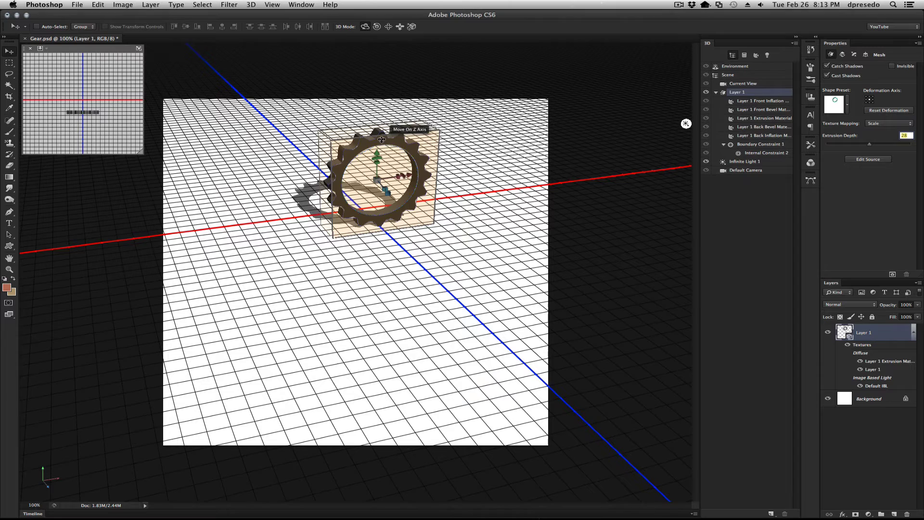
# Set the gear's X rotation to 90° in the Coordinates properties.
pyautogui.moveTo(381, 139); pyautogui.dragTo(342, 82)
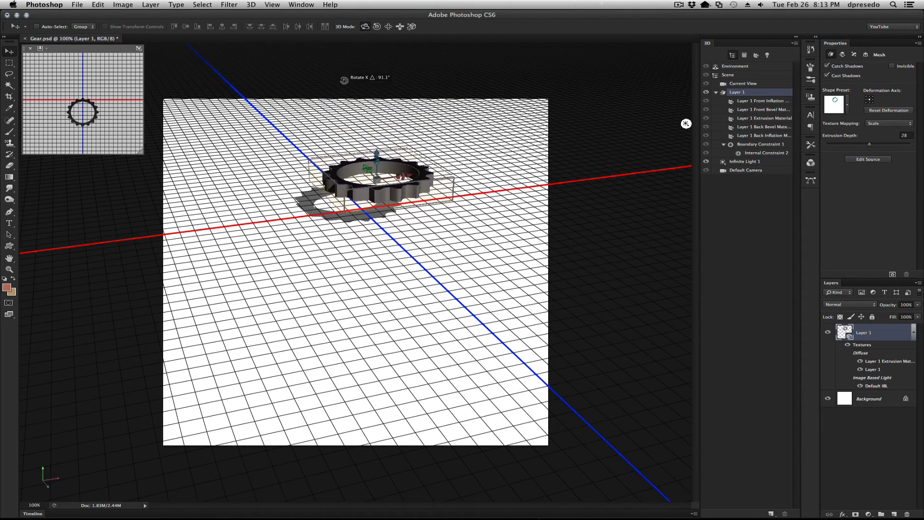
pyautogui.click(865, 55)
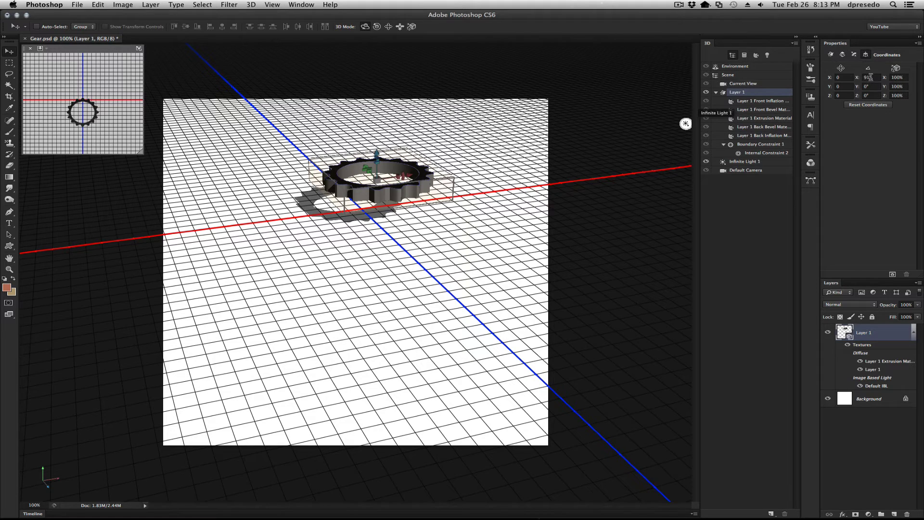
pyautogui.click(870, 77)
pyautogui.write('90')
pyautogui.press('Return')
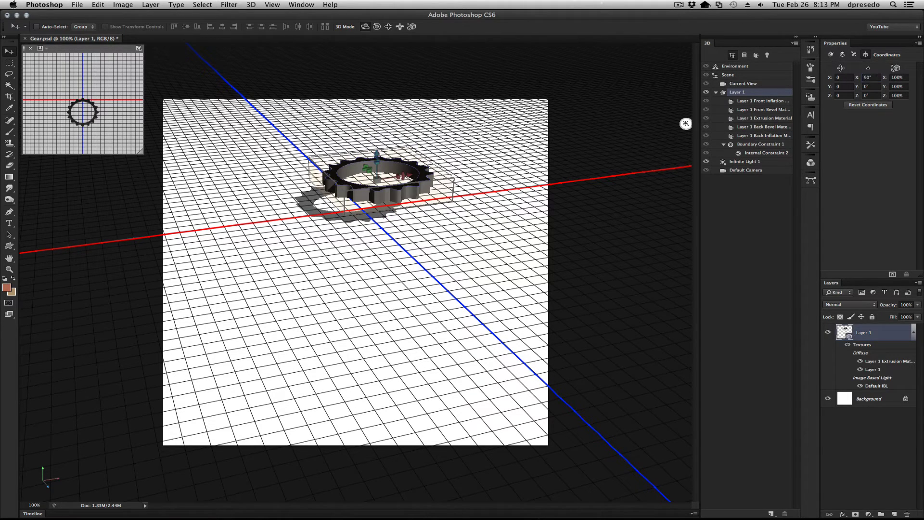
# Snap the gear to the ground plane and deselect it.
pyautogui.click(251, 4)
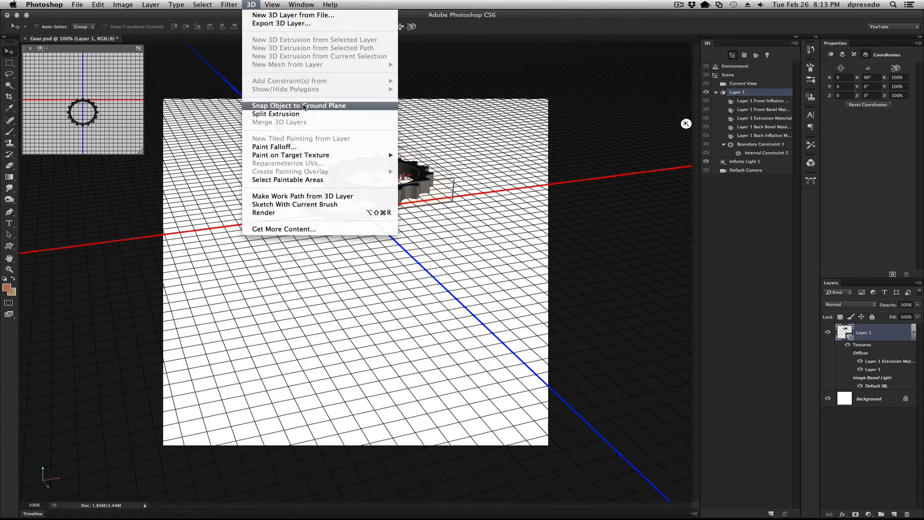
pyautogui.click(306, 106)
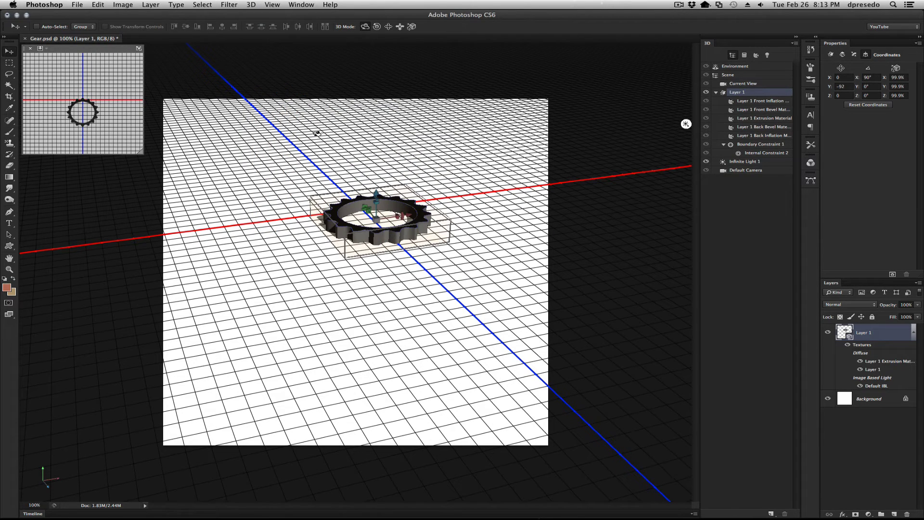
pyautogui.click(316, 133)
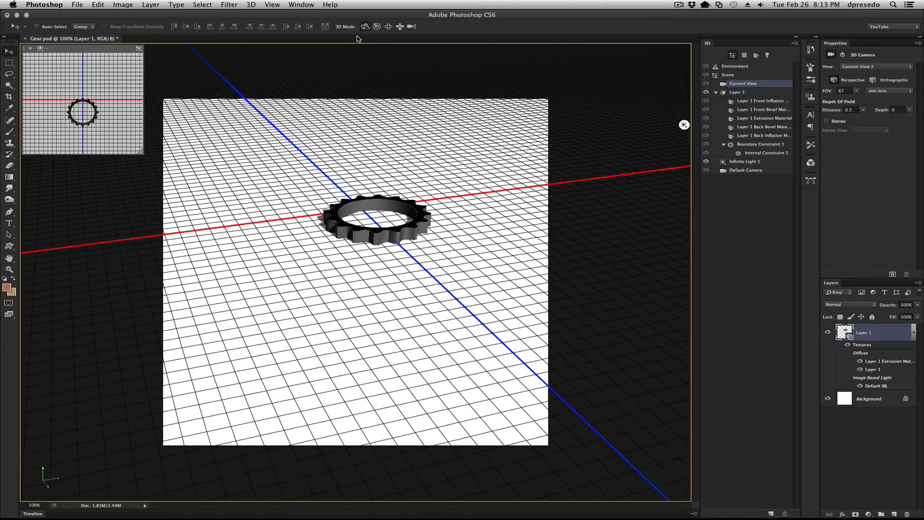
# Slide and pan the camera so the gear sits large in the lower middle, then test-render.
pyautogui.click(399, 27)
pyautogui.moveTo(377, 94); pyautogui.dragTo(342, 316)
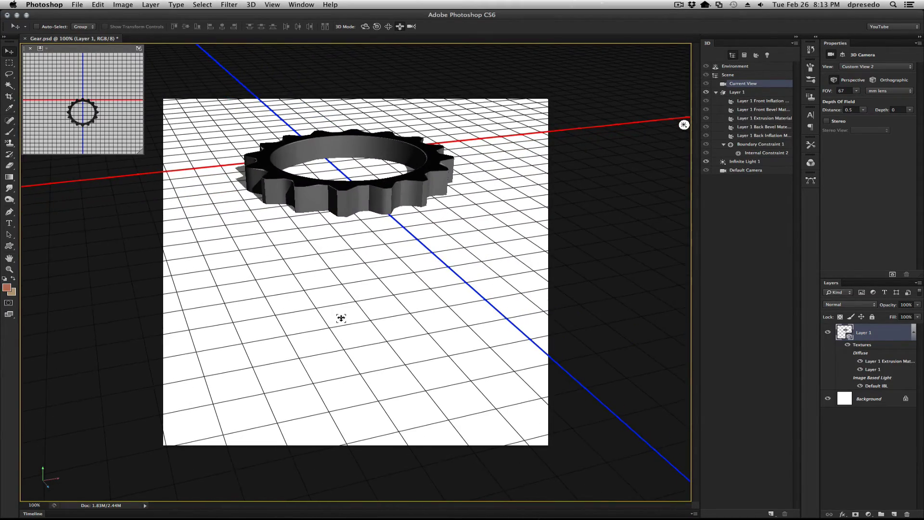
pyautogui.click(388, 26)
pyautogui.moveTo(380, 64); pyautogui.dragTo(399, 142)
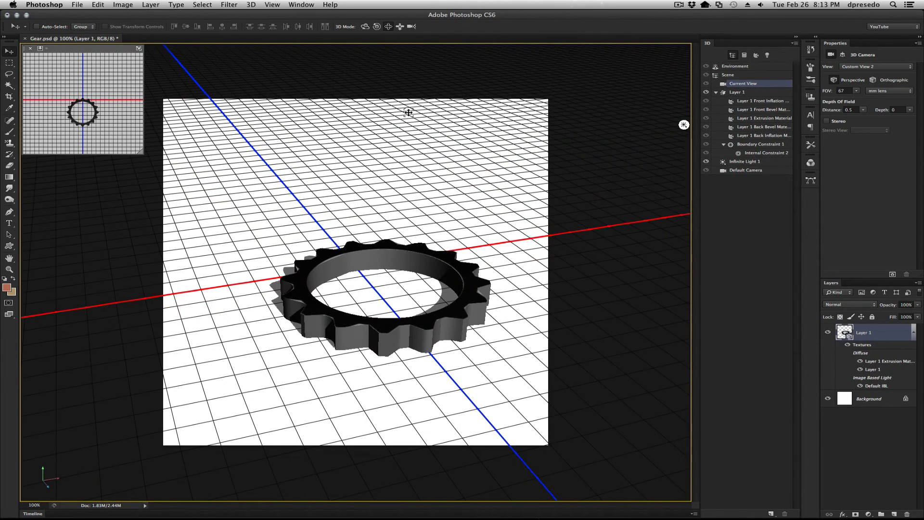
pyautogui.click(892, 274)
# Select all five gear materials and apply the dark Brushed Metal preset.
pyautogui.click(253, 187)
pyautogui.click(627, 113)
pyautogui.click(748, 102)
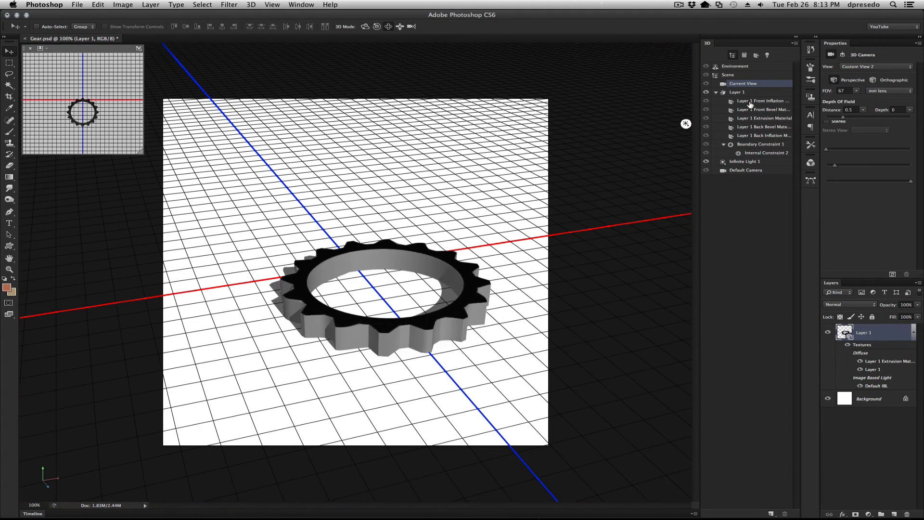
pyautogui.keyDown('shift'); pyautogui.click(757, 137); pyautogui.keyUp('shift')
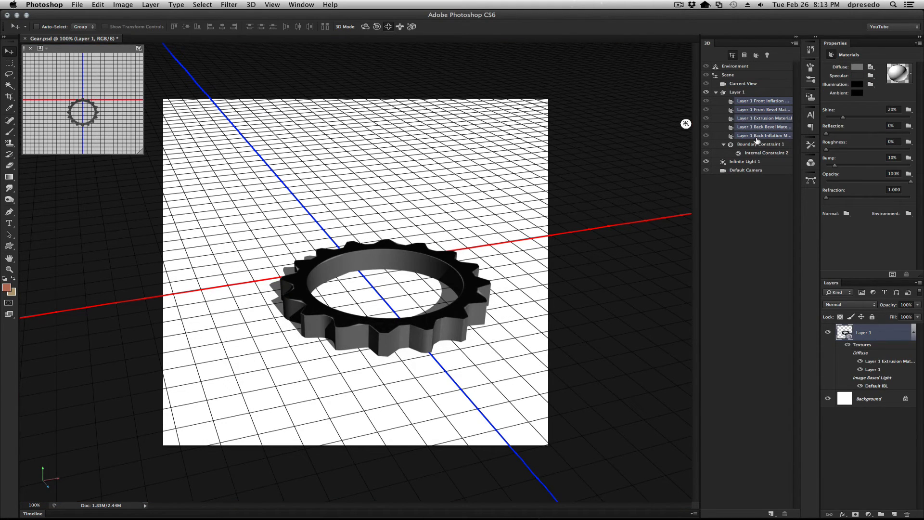
pyautogui.click(910, 75)
pyautogui.click(858, 142)
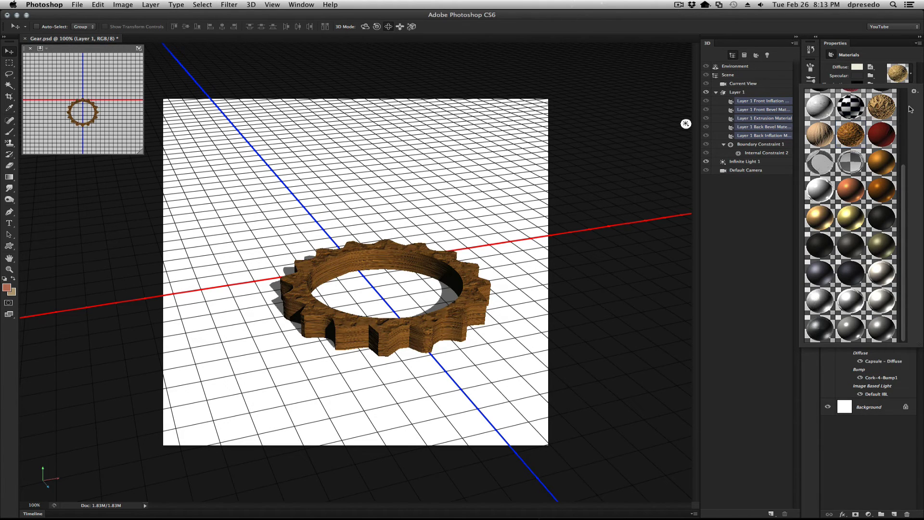
pyautogui.click(821, 331)
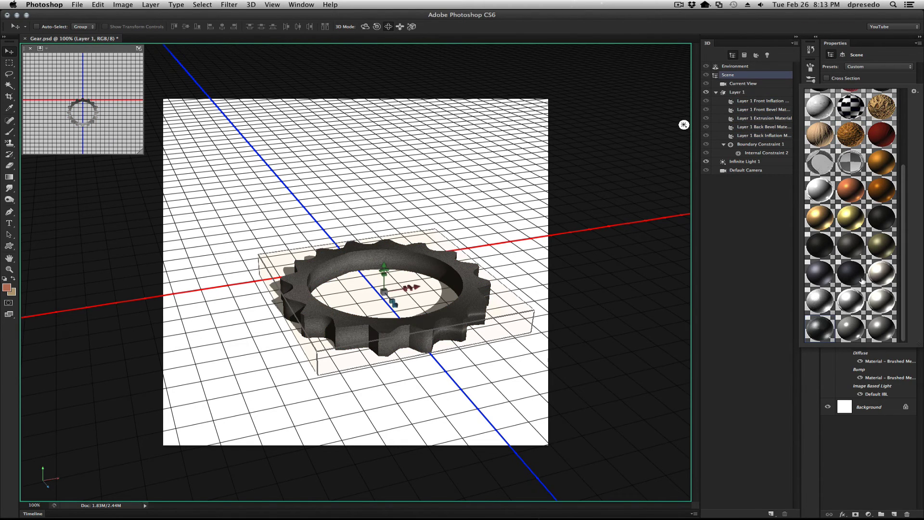
# Load a new material library from the material picker's options menu.
pyautogui.click(914, 93)
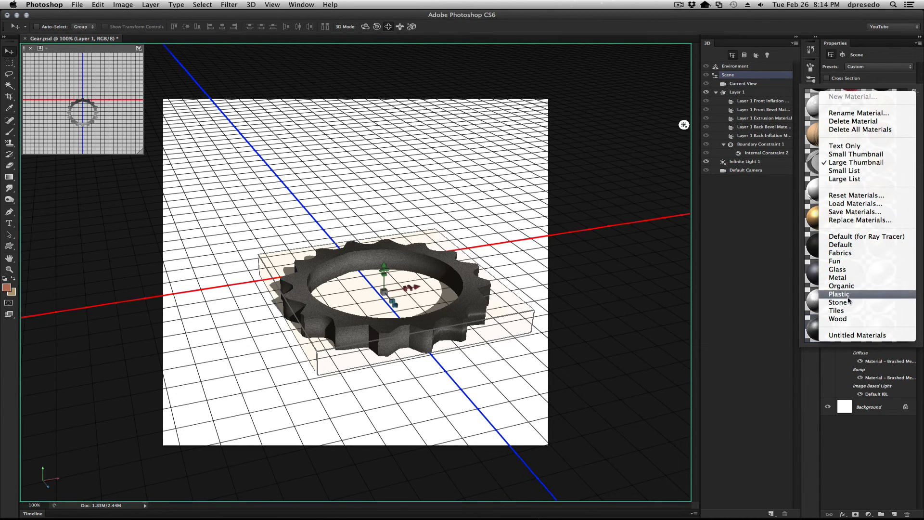
pyautogui.click(242, 6)
pyautogui.click(251, 5)
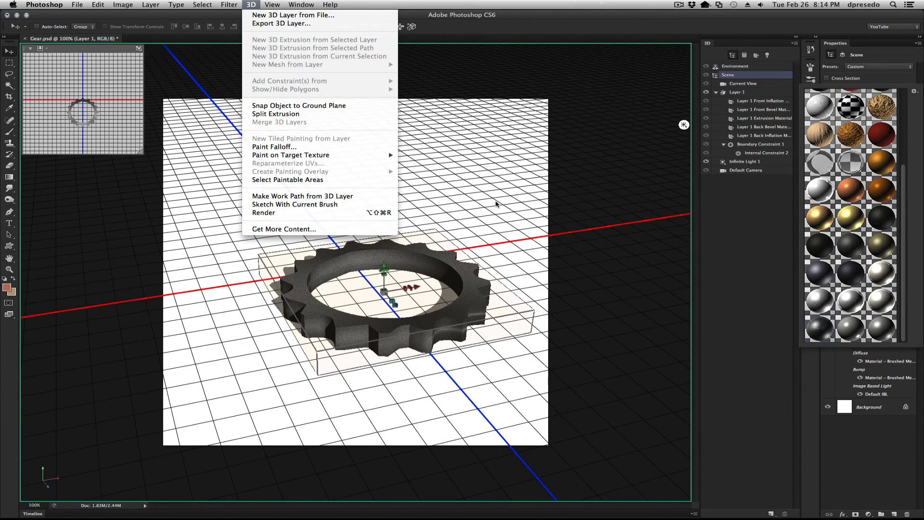
pyautogui.click(553, 204)
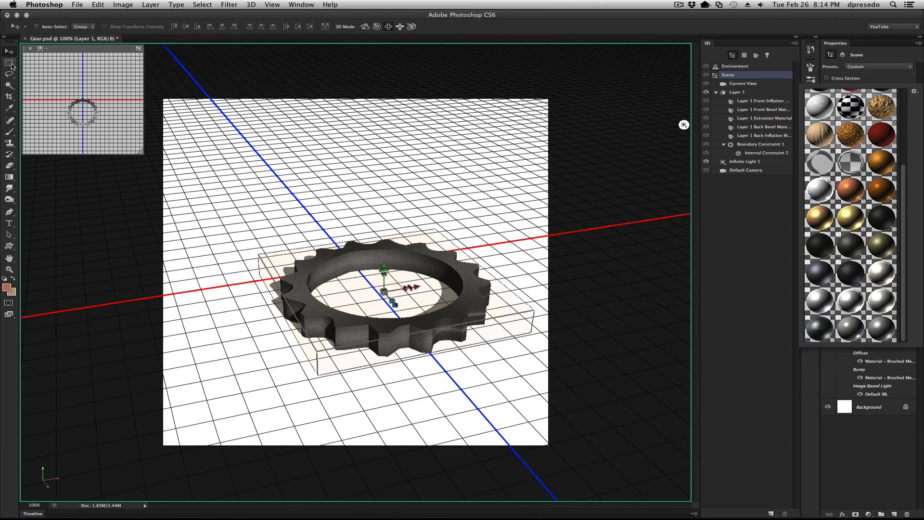
# Rotate Infinite Light 1 so the shadow falls lower right, soften it to 16%, and render.
pyautogui.click(683, 125)
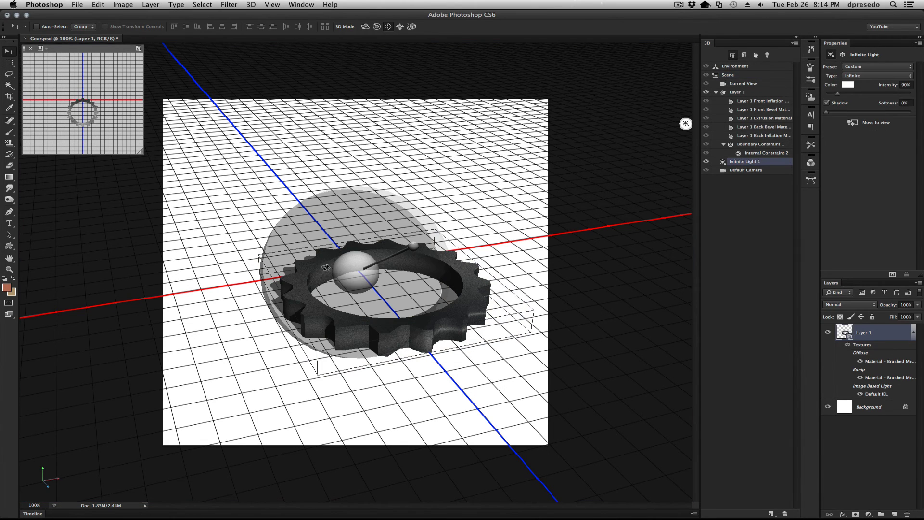
pyautogui.moveTo(686, 125); pyautogui.dragTo(617, 47)
pyautogui.moveTo(396, 234); pyautogui.dragTo(477, 186)
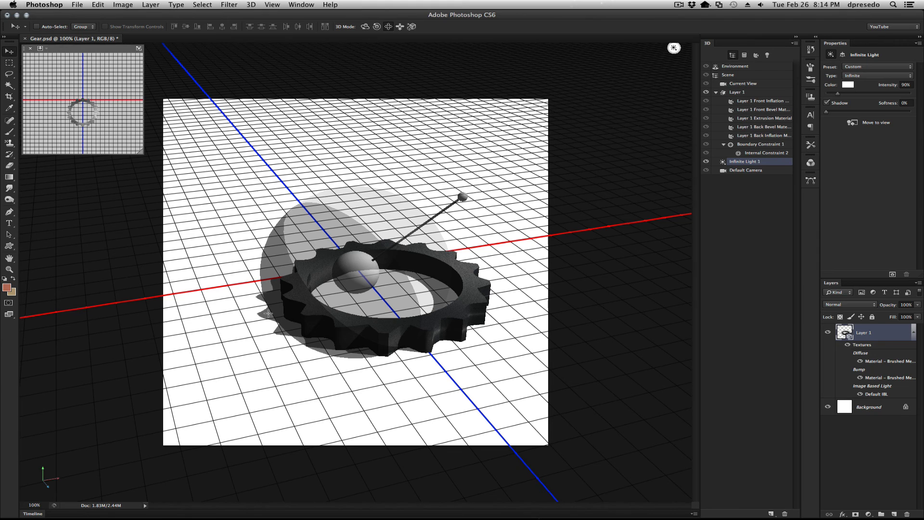
pyautogui.moveTo(268, 314)
pyautogui.mouseDown()
pyautogui.moveTo(354, 350)
pyautogui.moveTo(382, 326)
pyautogui.moveTo(319, 321)
pyautogui.moveTo(337, 332)
pyautogui.moveTo(358, 320)
pyautogui.moveTo(339, 308)
pyautogui.moveTo(358, 310)
pyautogui.moveTo(332, 312)
pyautogui.mouseUp()
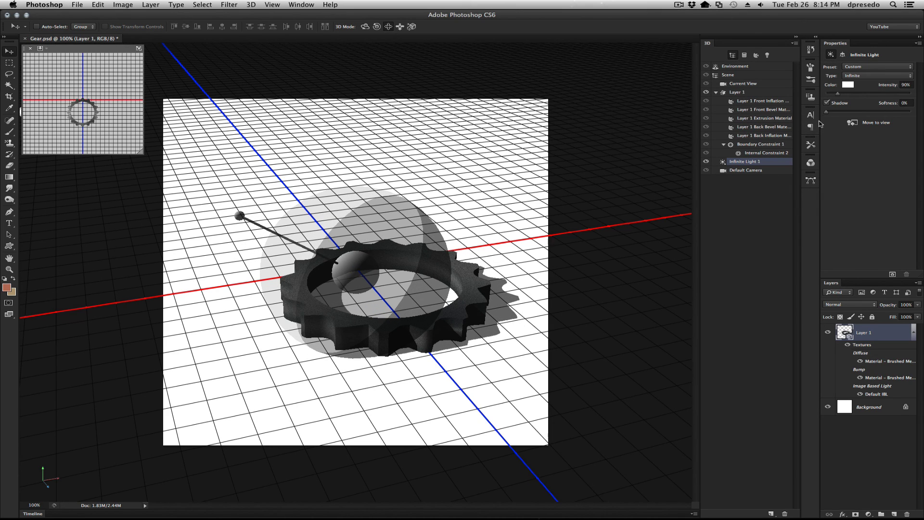
pyautogui.moveTo(828, 113); pyautogui.dragTo(839, 112)
pyautogui.click(891, 274)
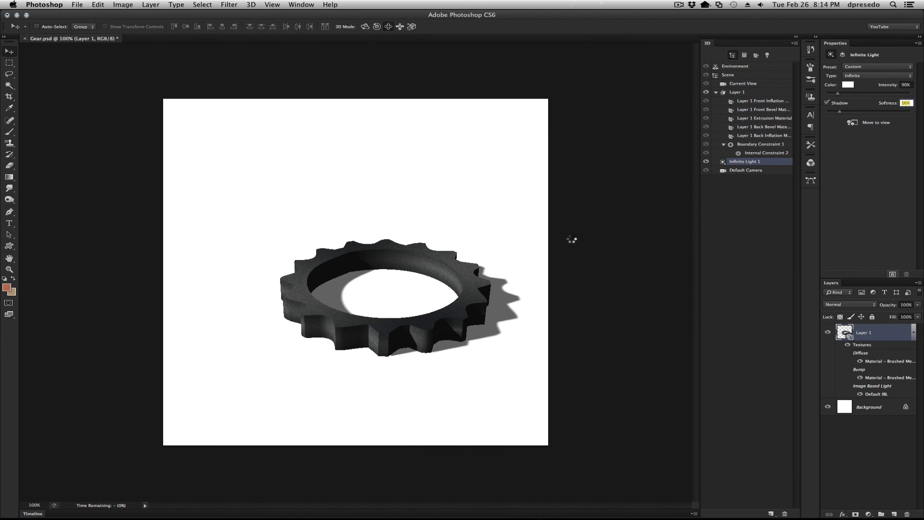